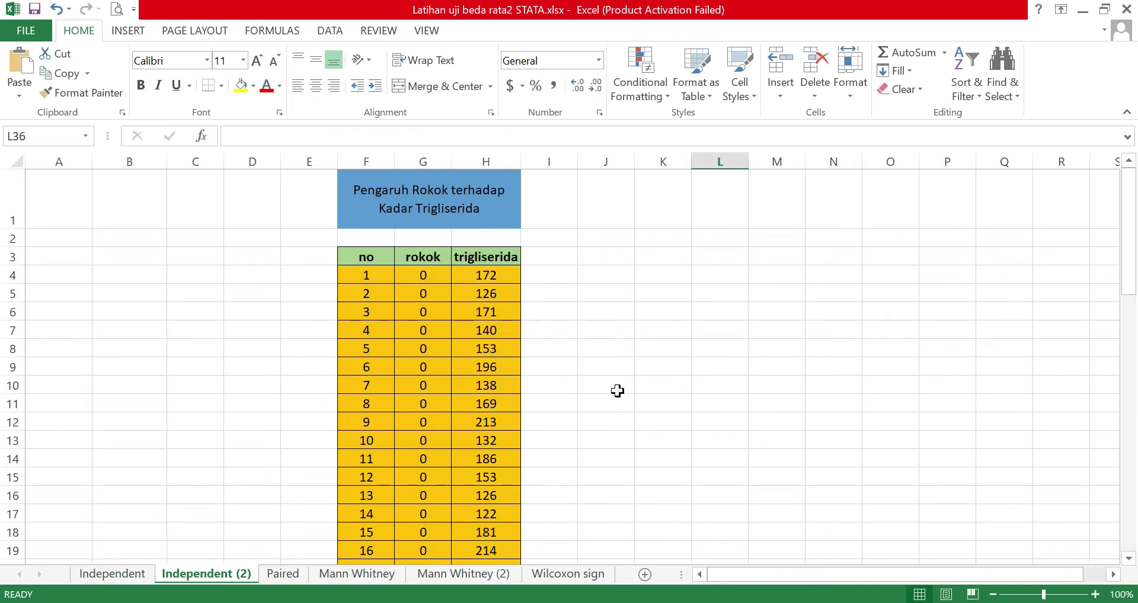
# Look through the rokok and trigliserida data in the worksheet, then open an editable Data Editor in Stata
pyautogui.scroll(-10, 617, 390)
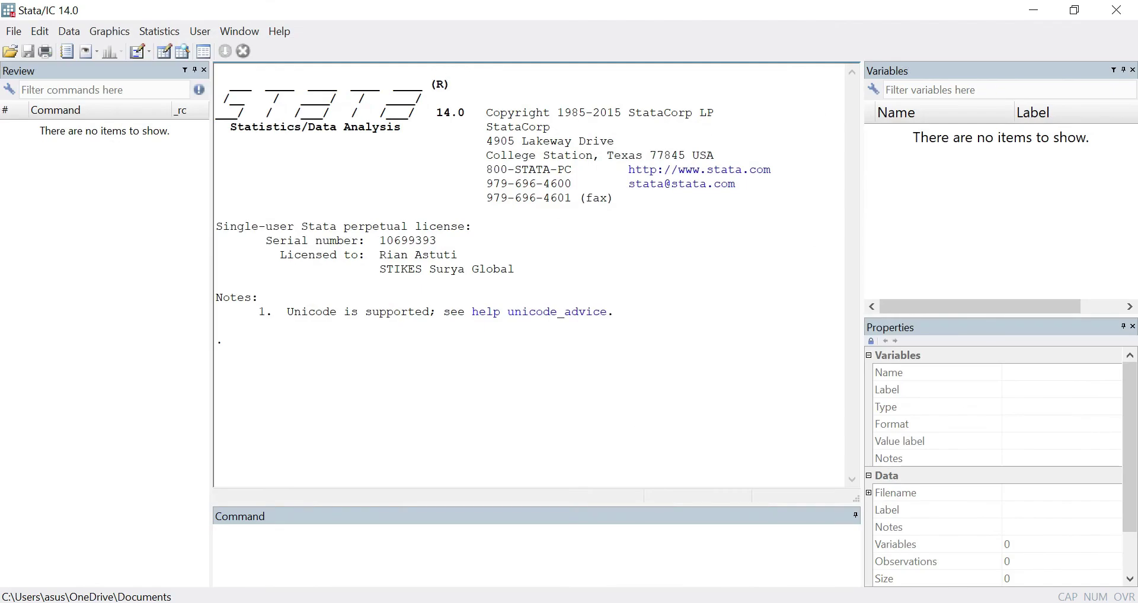
pyautogui.moveTo(463, 602)
pyautogui.click(163, 53)
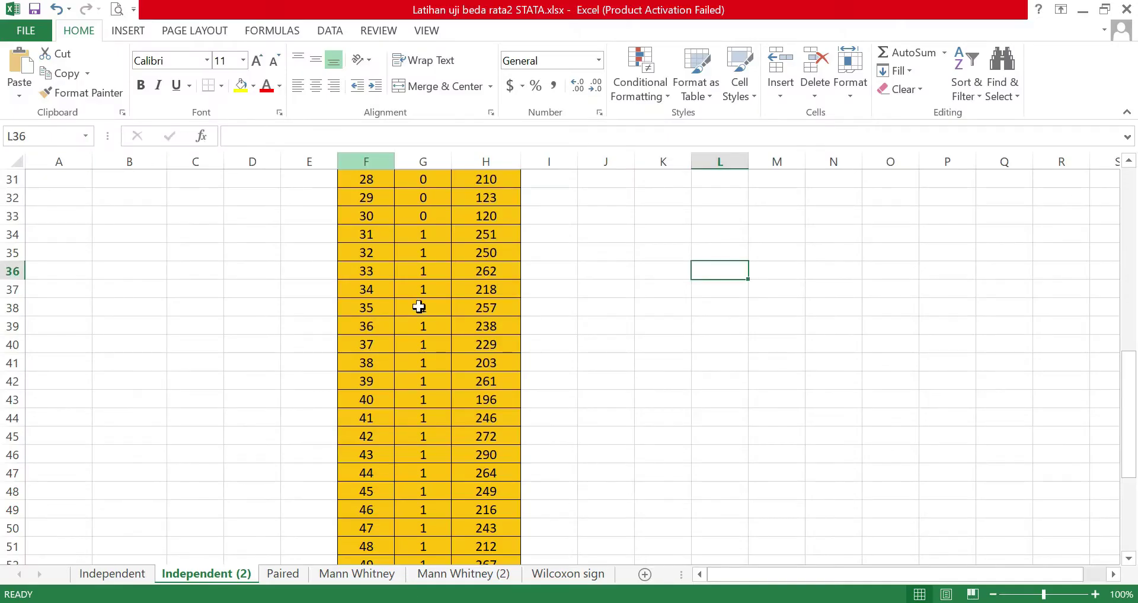
pyautogui.scroll(10, 419, 304)
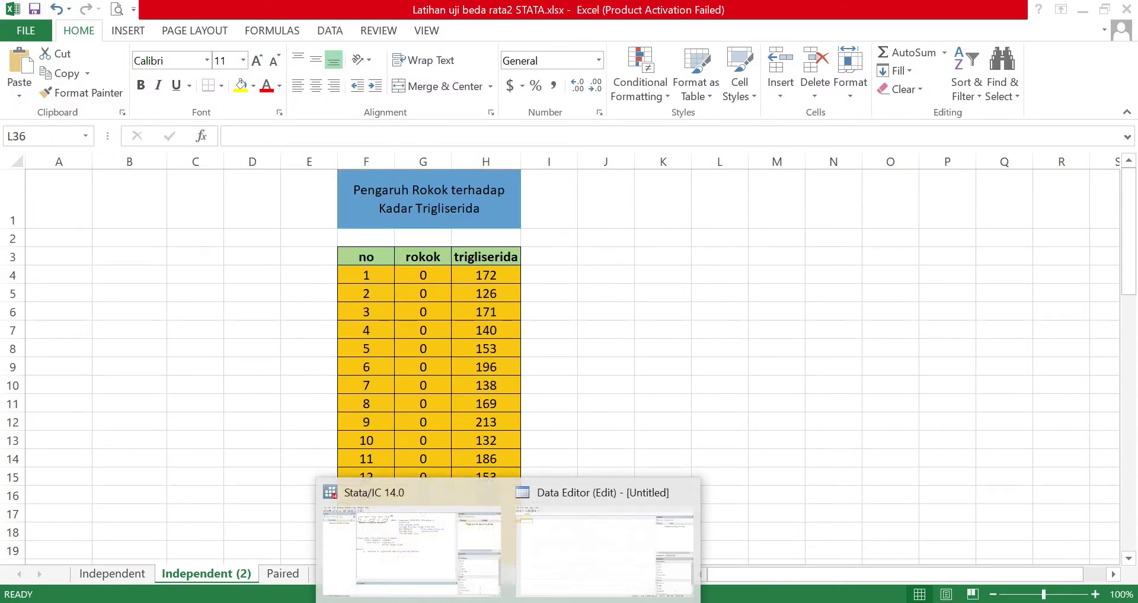
pyautogui.click(433, 569)
pyautogui.click(13, 31)
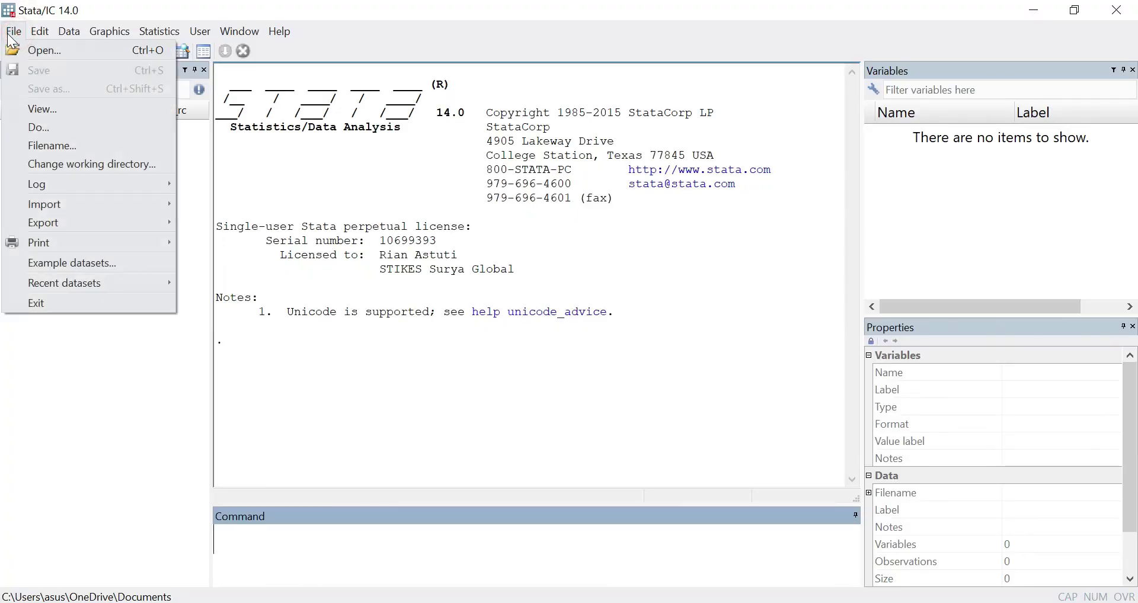
pyautogui.moveTo(67, 208)
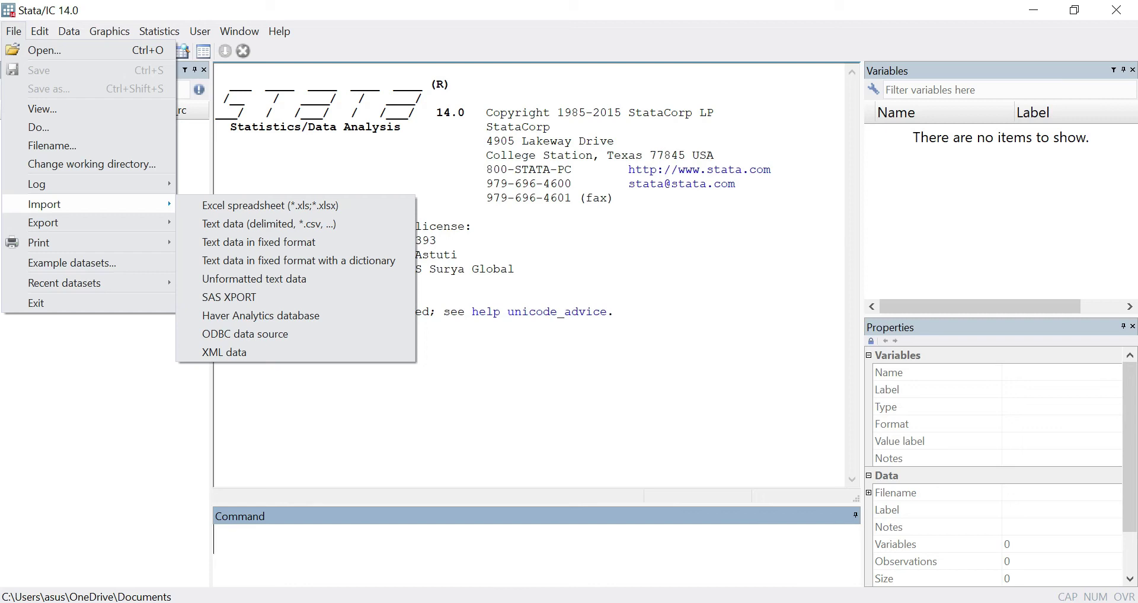
# Switch to Excel and copy the rokok and trigliserida columns with their headers, G3:H63, from the Independent (2) sheet
pyautogui.click(543, 567)
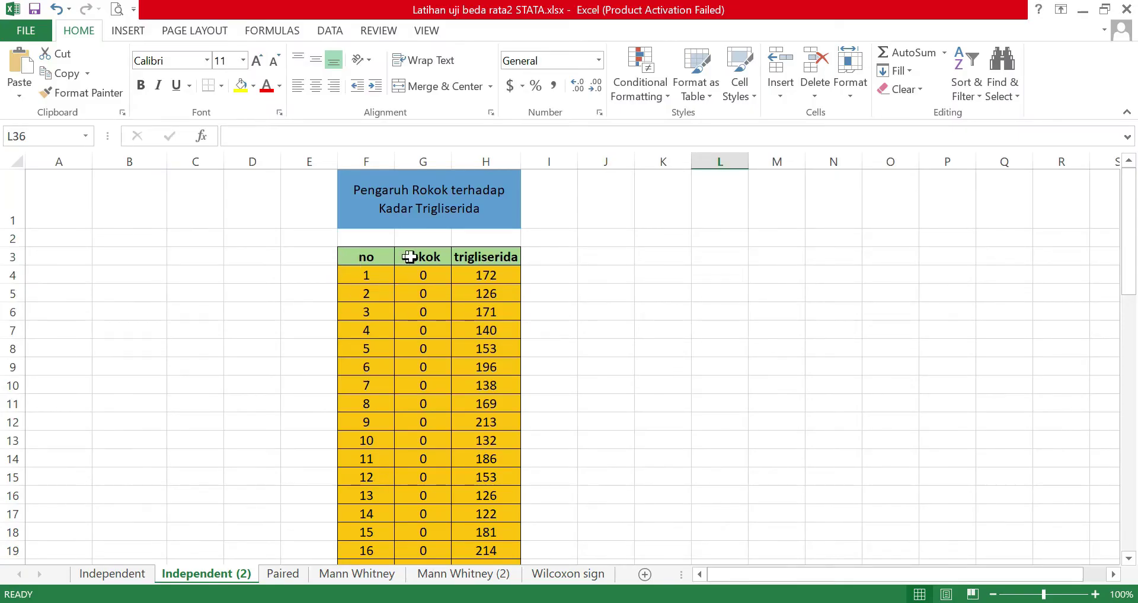
pyautogui.click(414, 256)
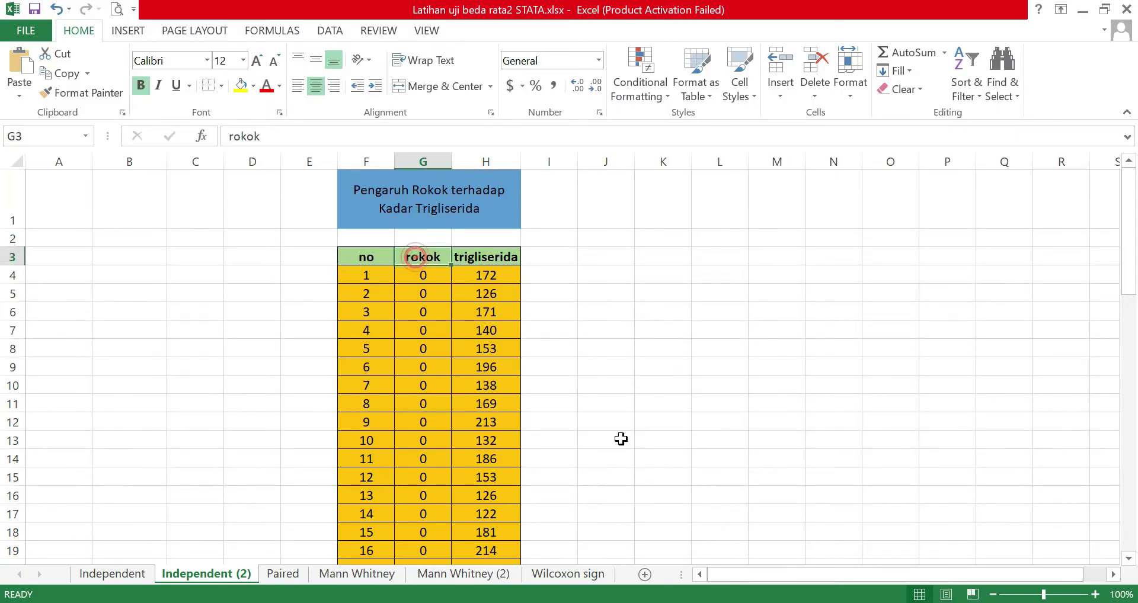
pyautogui.scroll(-10, 611, 455)
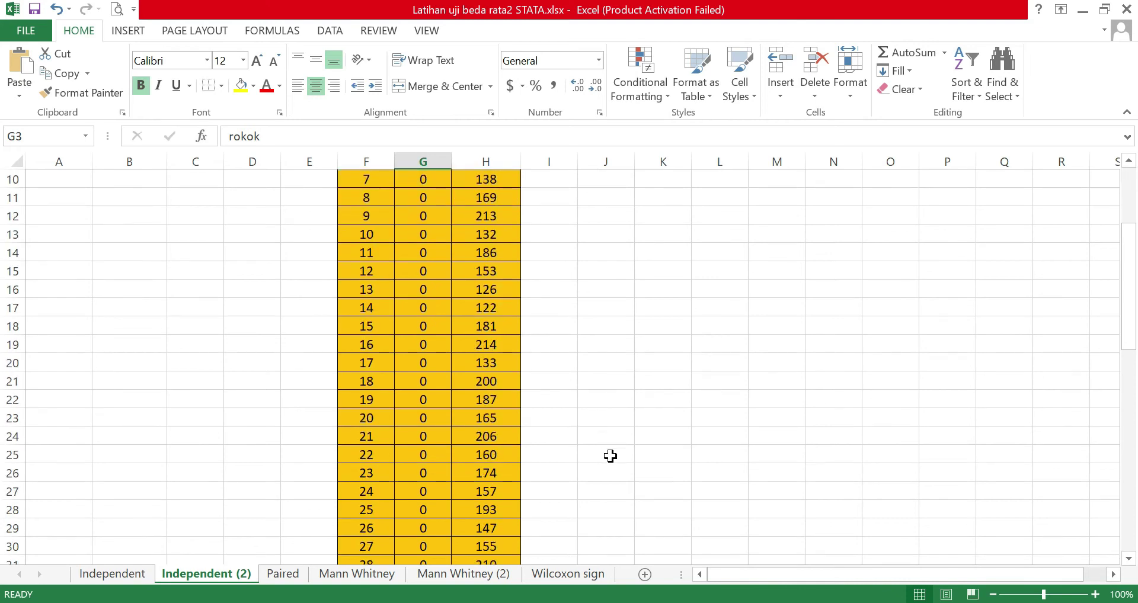
pyautogui.scroll(-4, 514, 495)
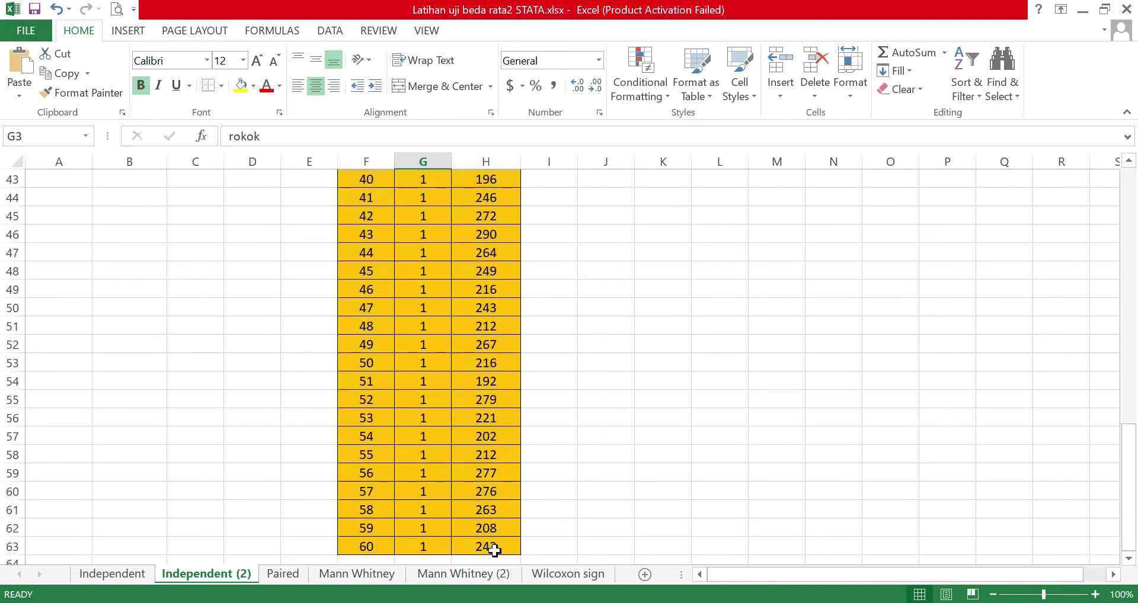
pyautogui.keyDown('shift'); pyautogui.click(492, 547); pyautogui.keyUp('shift')
pyautogui.hotkey('ctrl', 'c')
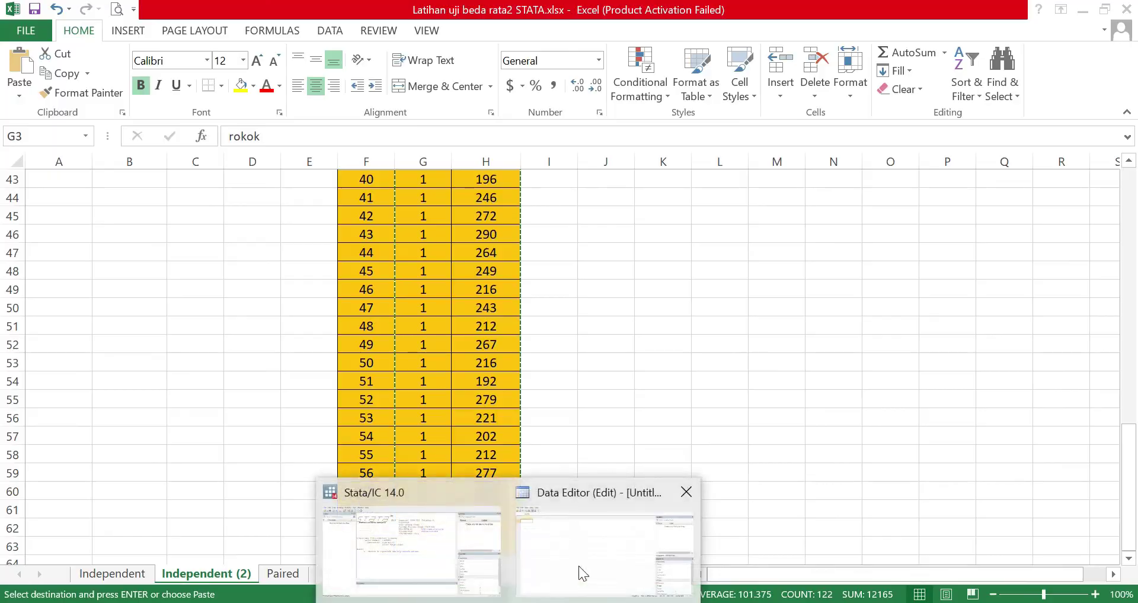
# Paste the copied data into Stata's Data Editor with the first row as variable names, and return to the main Stata window
pyautogui.click(579, 568)
pyautogui.hotkey('ctrl', 'v')
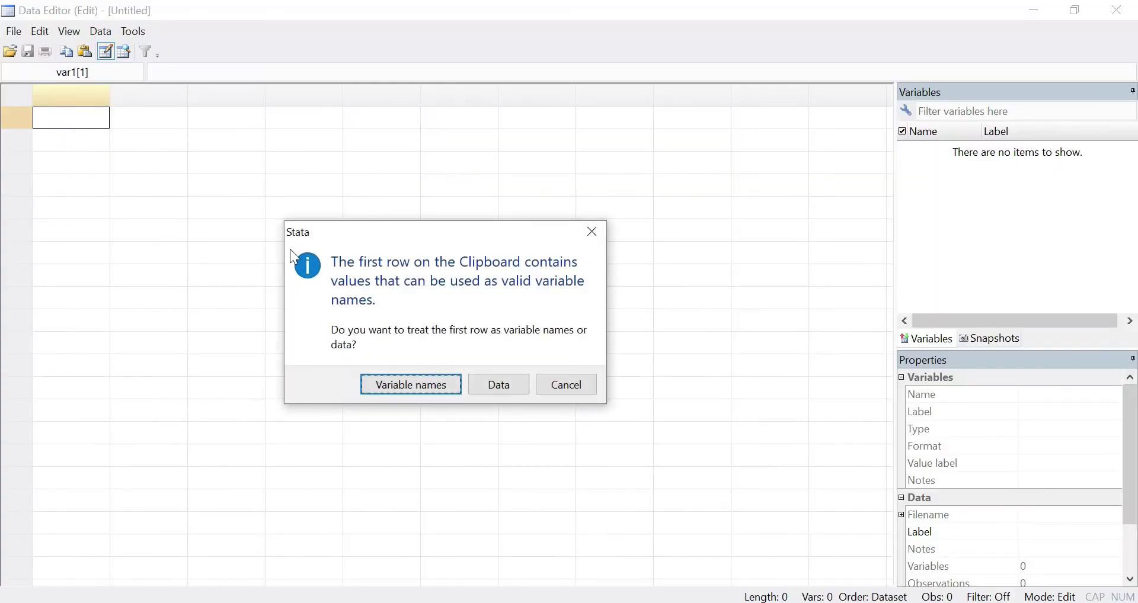
pyautogui.click(399, 385)
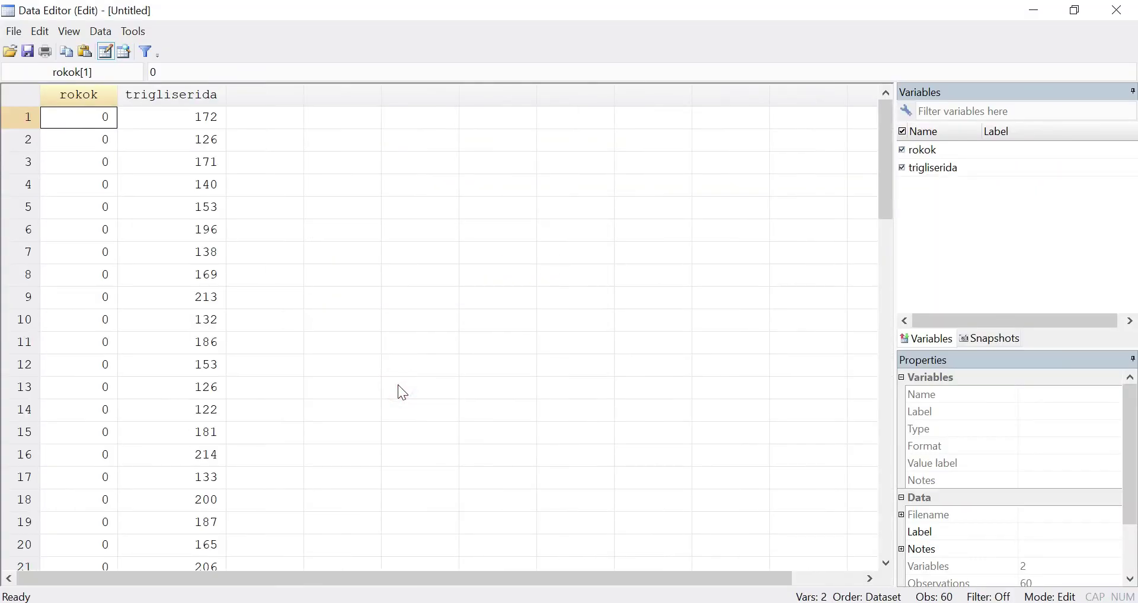
pyautogui.moveTo(508, 601)
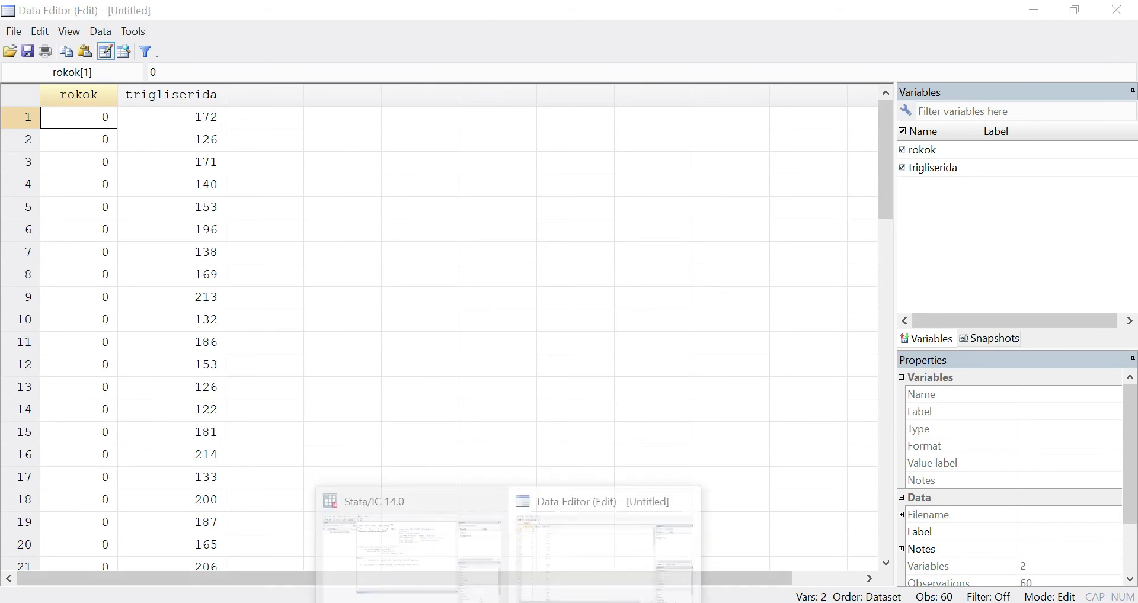
pyautogui.click(421, 559)
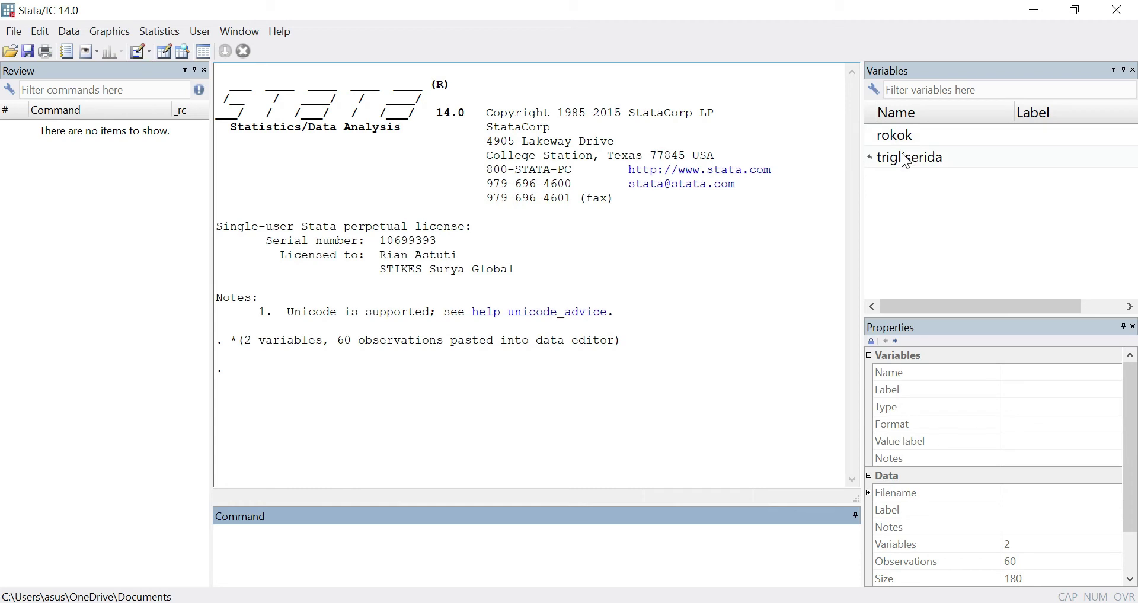
# Run a Shapiro-Wilk normality test of trigliserida for each rokok group with "bysort rokok: swilk trigliserida"
pyautogui.click(405, 549)
pyautogui.write('bysort')
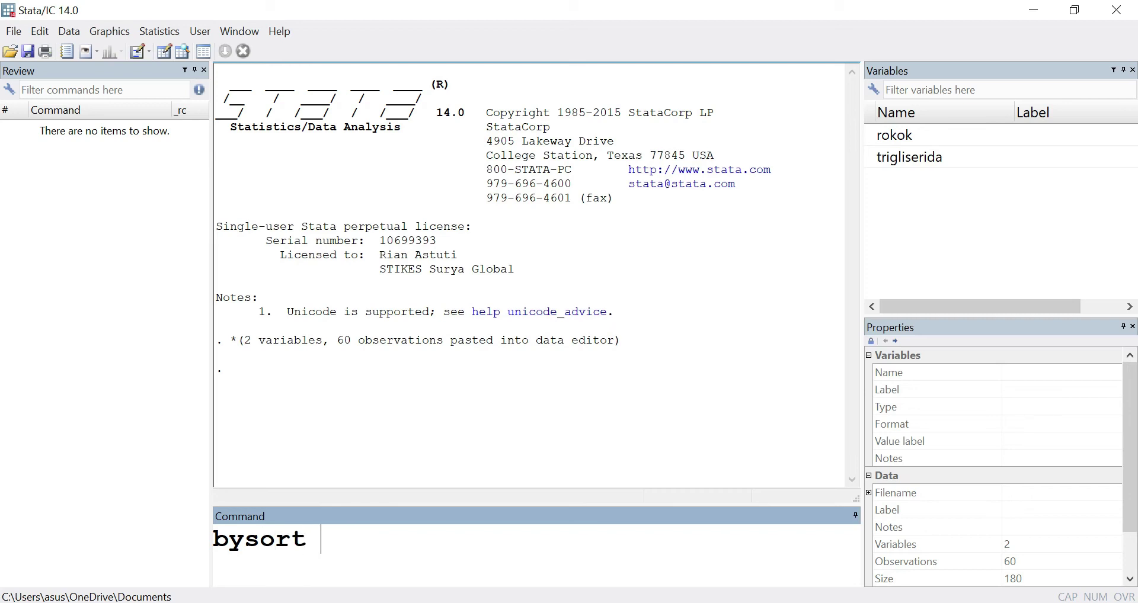
pyautogui.click(874, 139)
pyautogui.doubleClick(873, 139)
pyautogui.click(426, 542)
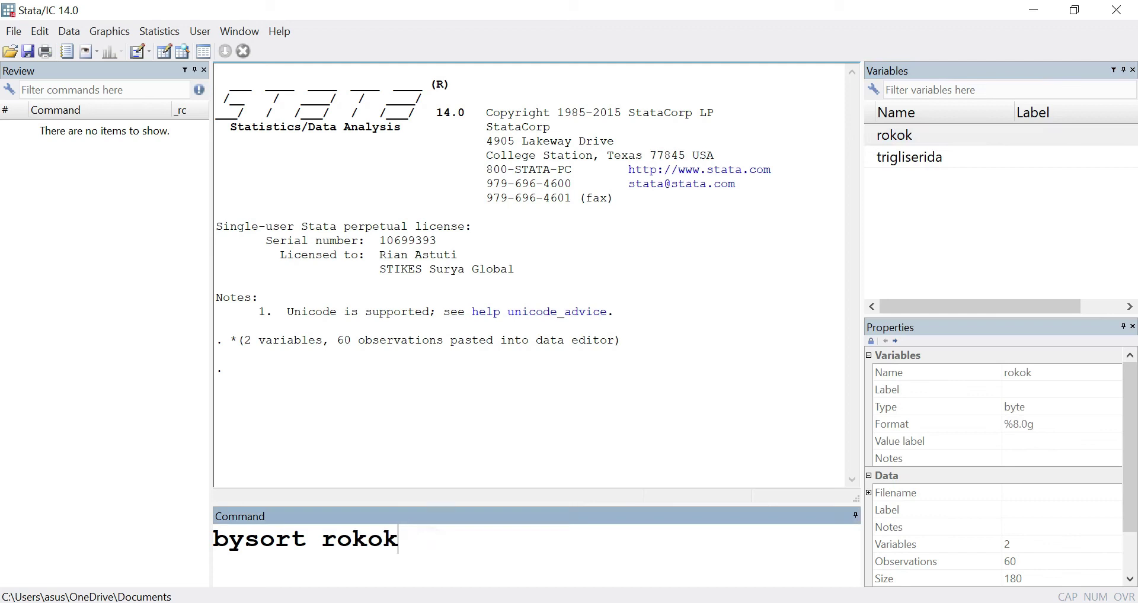
pyautogui.write(': swilk')
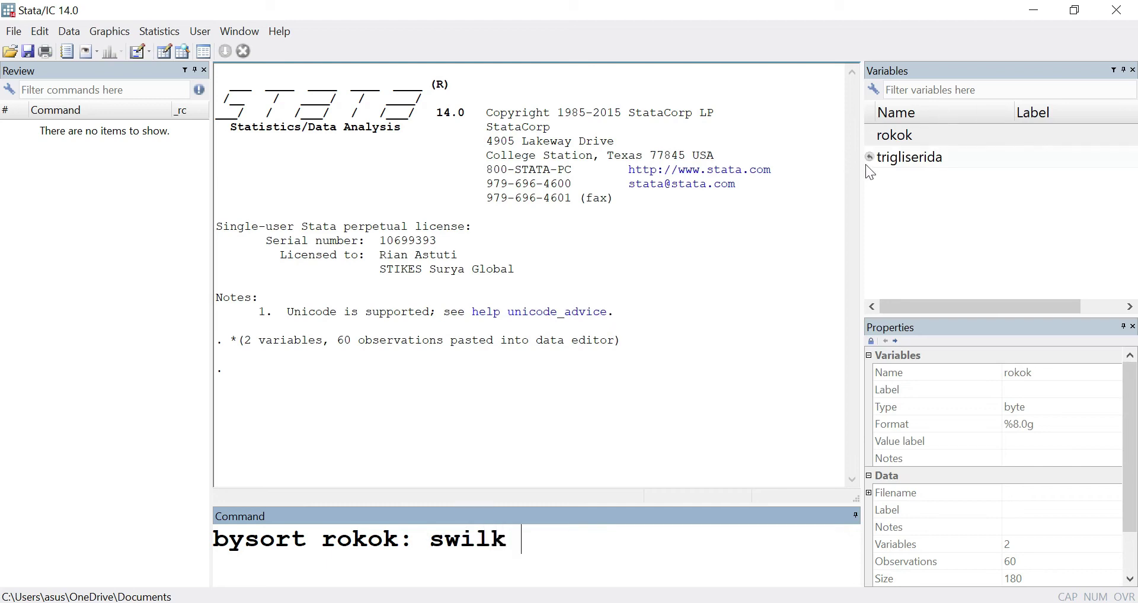
pyautogui.click(869, 157)
pyautogui.click(734, 542)
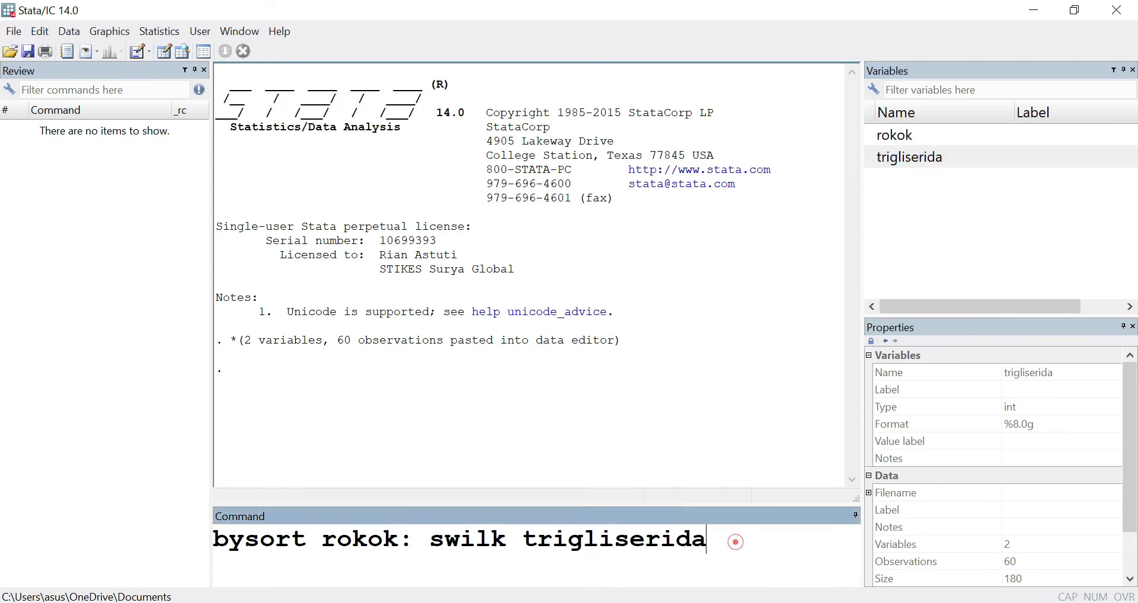
pyautogui.press('Return')
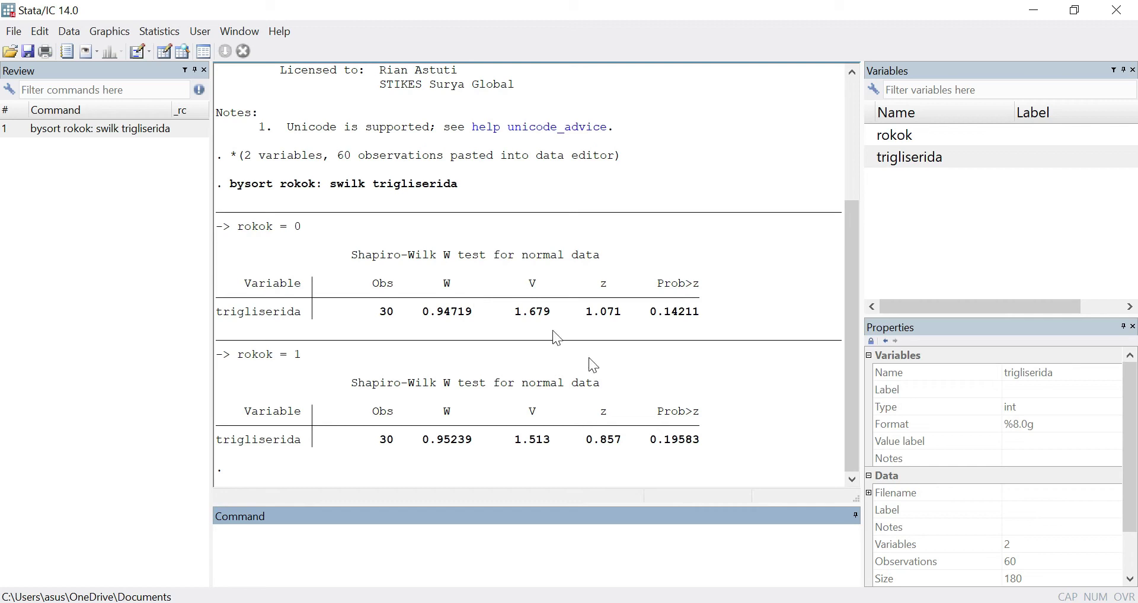
# Run a variance ratio test of trigliserida between the rokok groups with "sdtest trigliserida, by( rokok)"
pyautogui.click(410, 545)
pyautogui.write('sdtest')
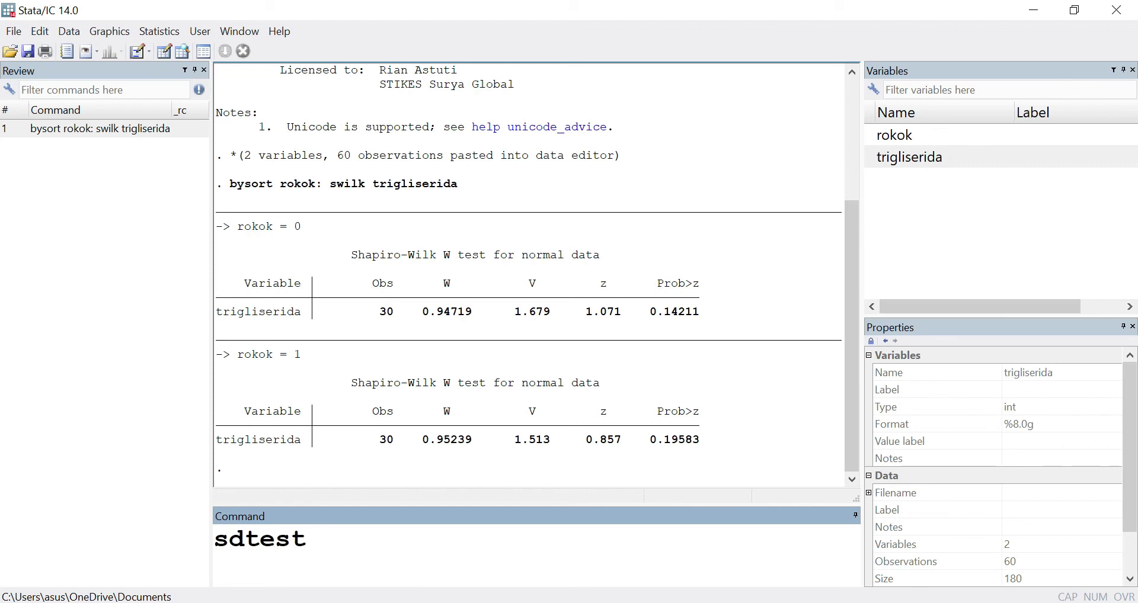
pyautogui.doubleClick(867, 157)
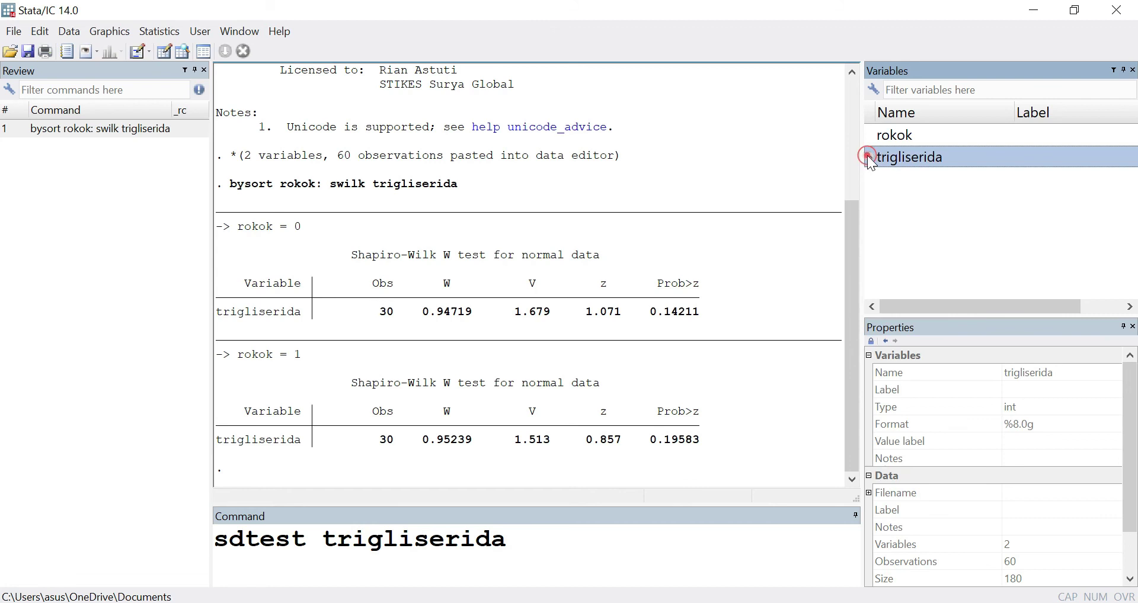
pyautogui.click(552, 547)
pyautogui.write(', by(')
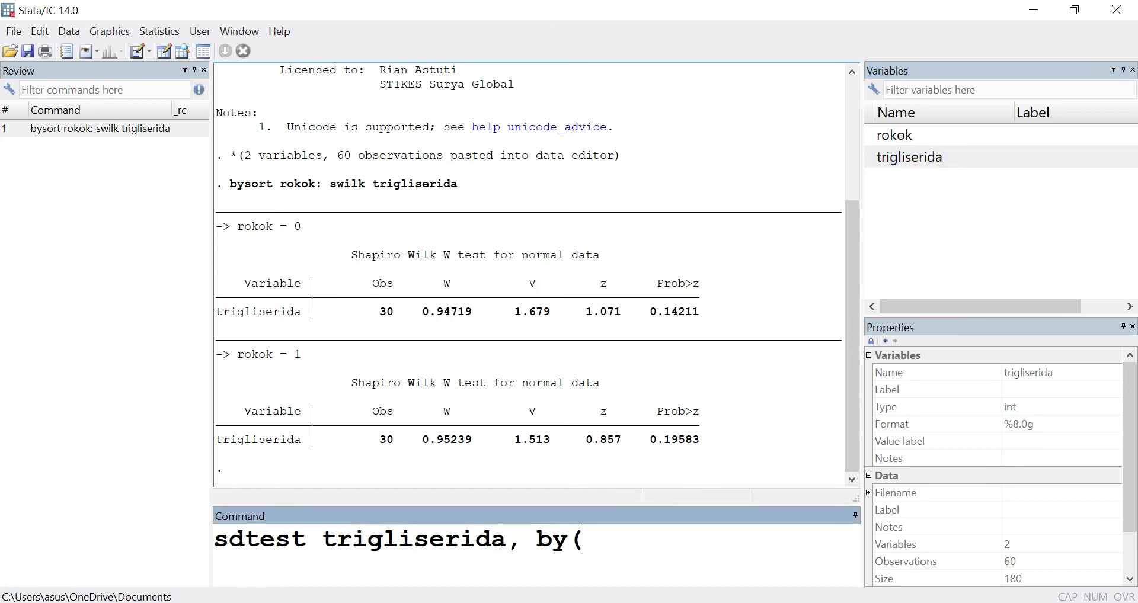
pyautogui.doubleClick(869, 138)
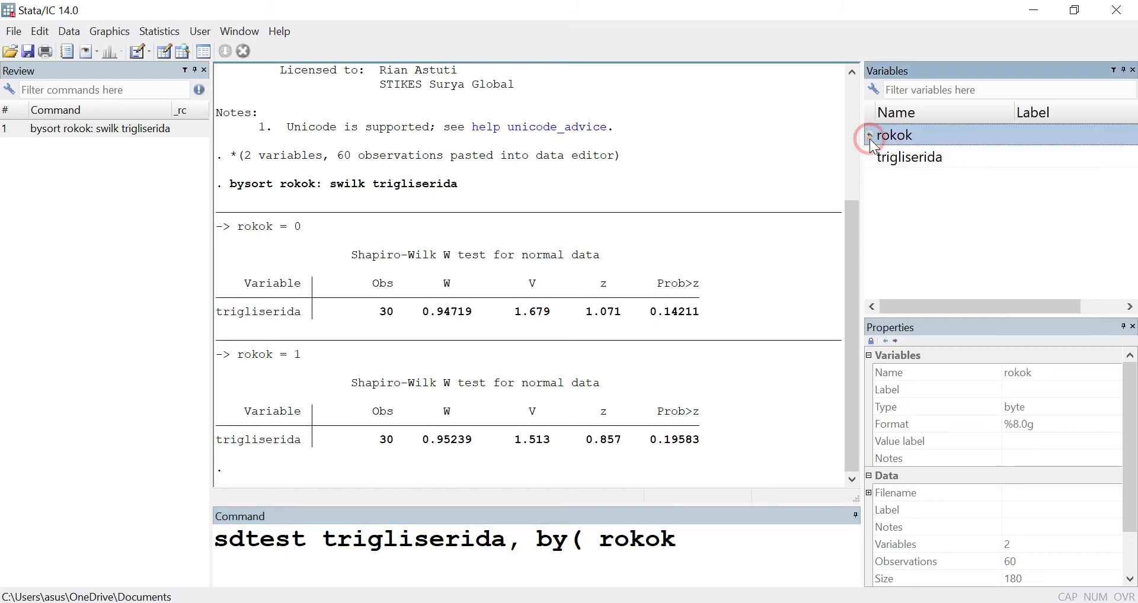
pyautogui.write(')')
pyautogui.press('Return')
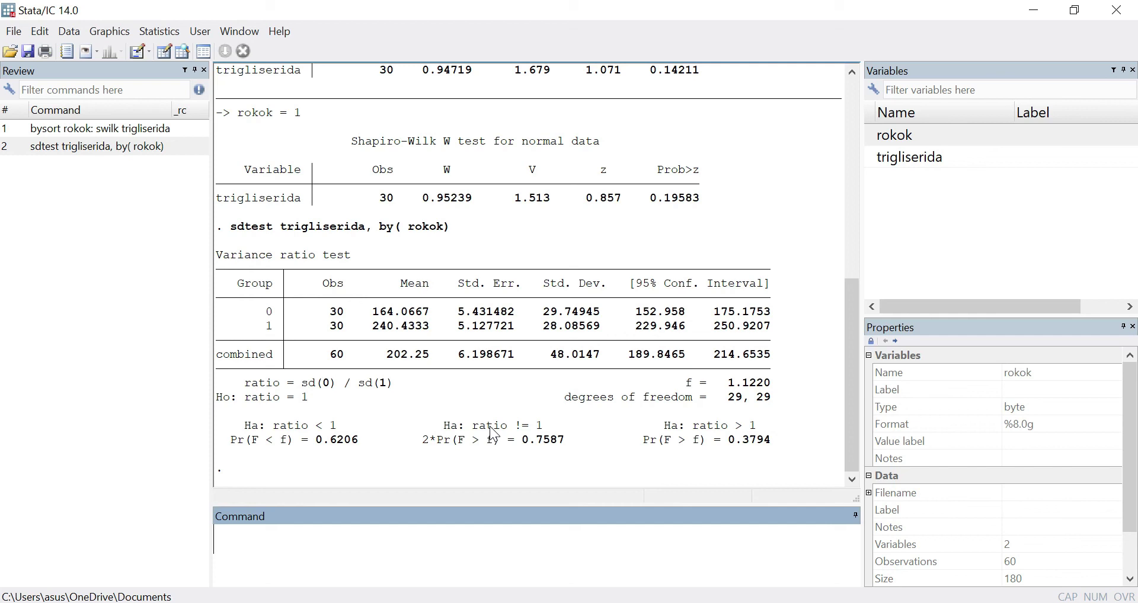
# Run an independent two-sample t test of trigliserida between the rokok groups with "ttest trigliserida, by( rokok)"
pyautogui.write('ttest')
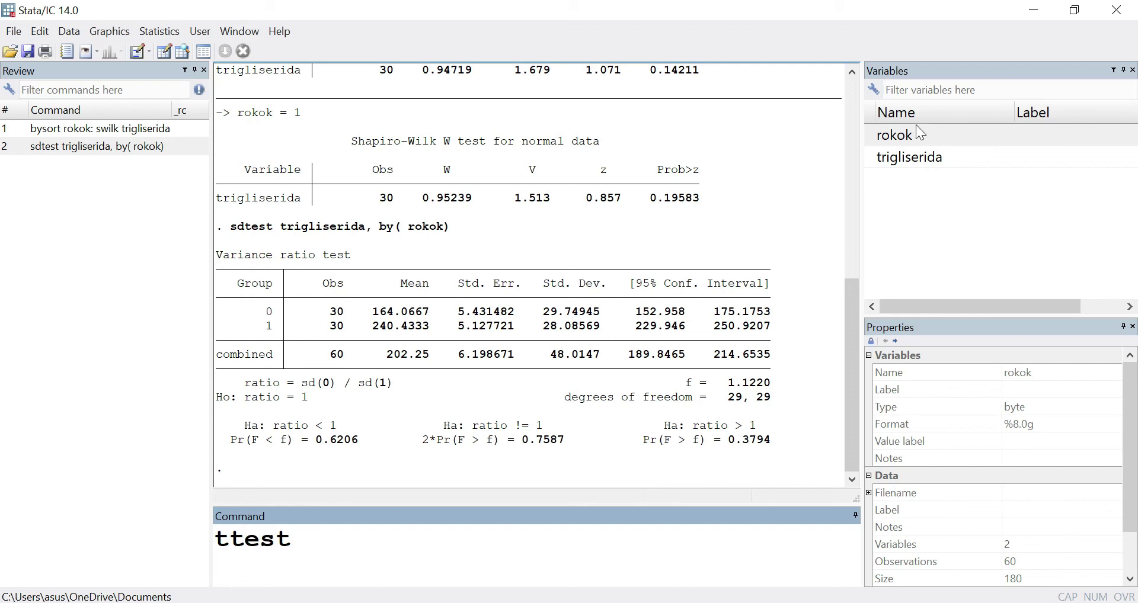
pyautogui.click(870, 157)
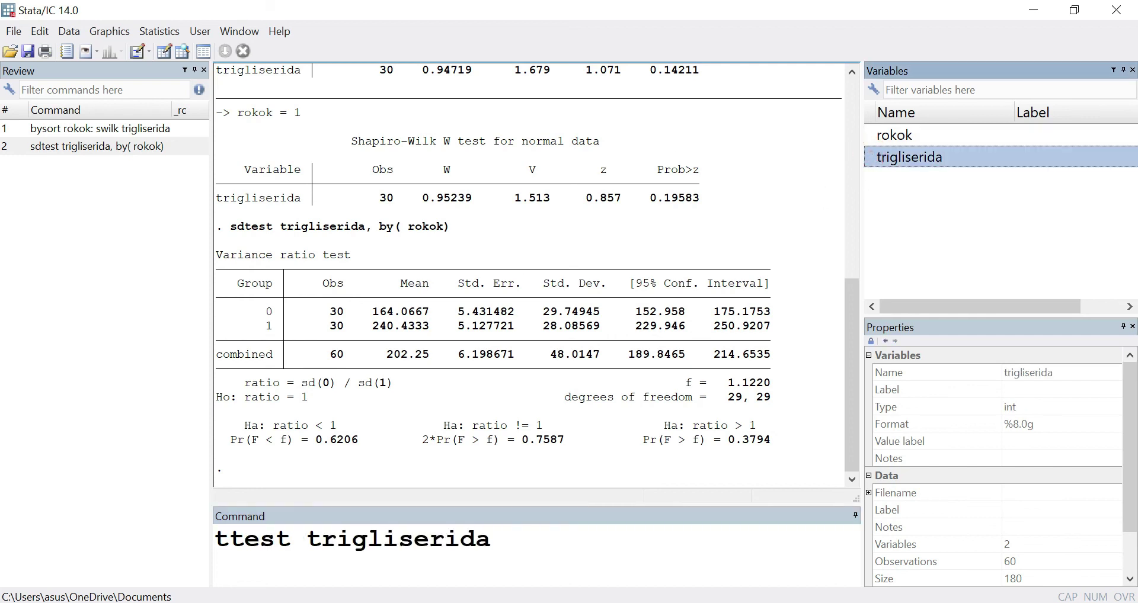
pyautogui.click(530, 538)
pyautogui.write(', by(')
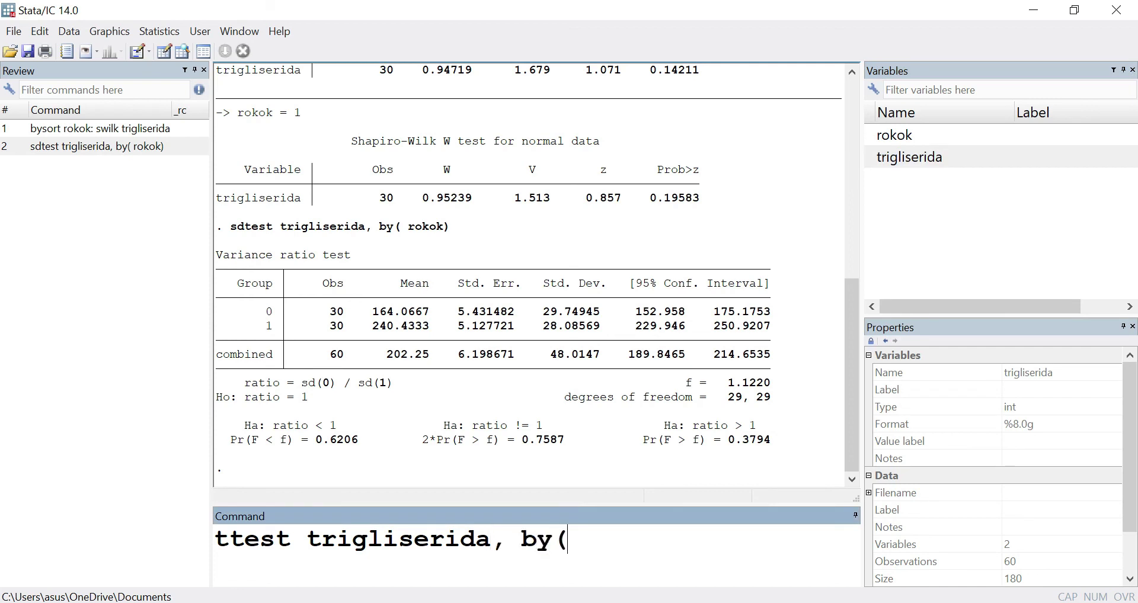
pyautogui.click(866, 136)
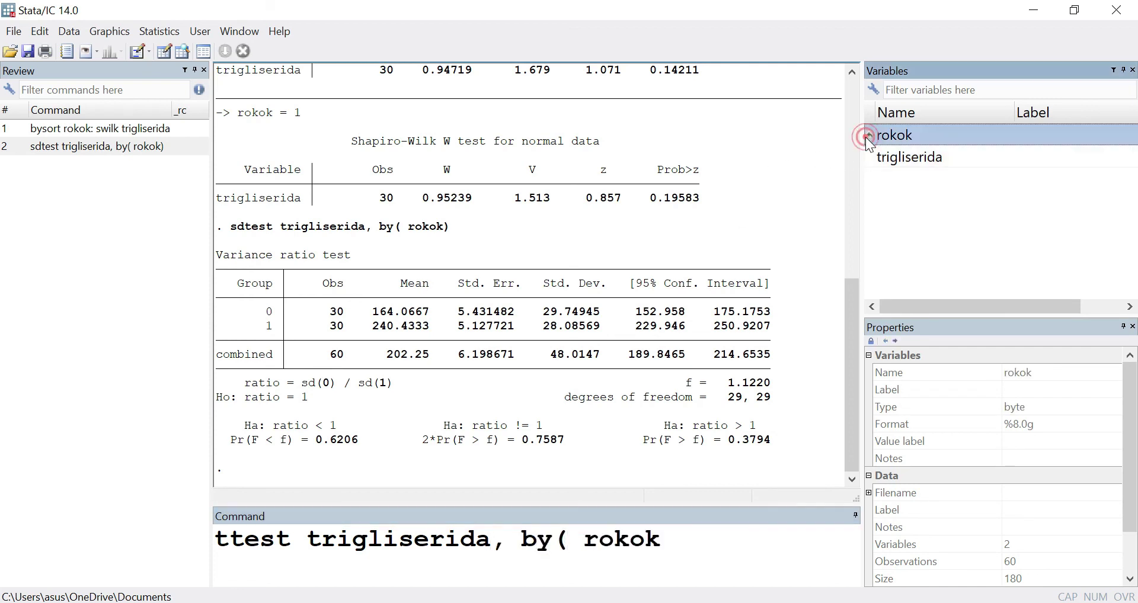
pyautogui.write(')')
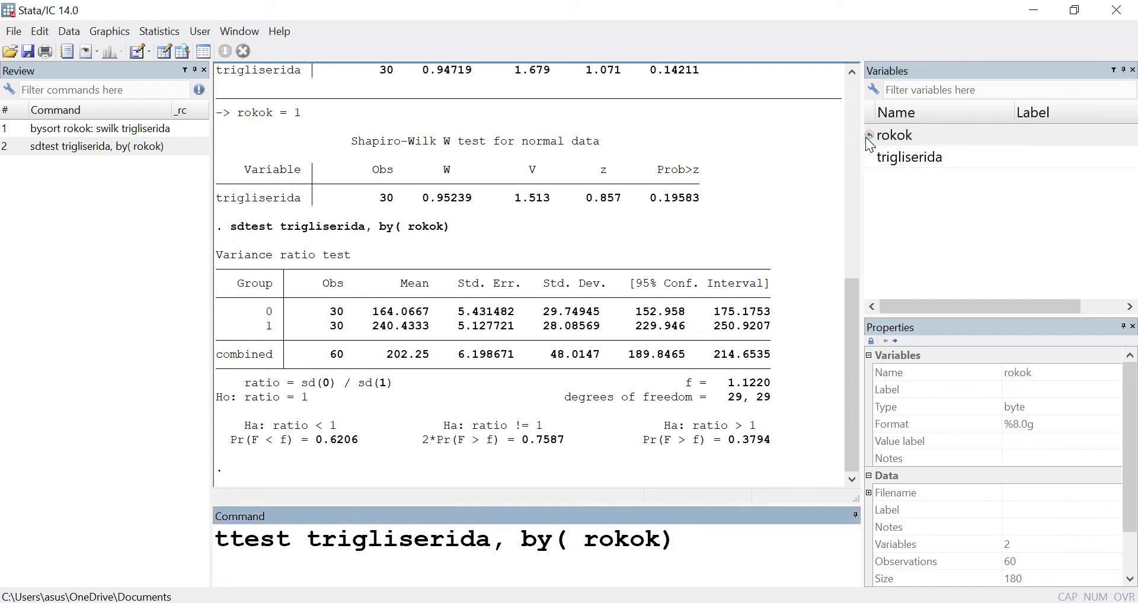
pyautogui.press('Return')
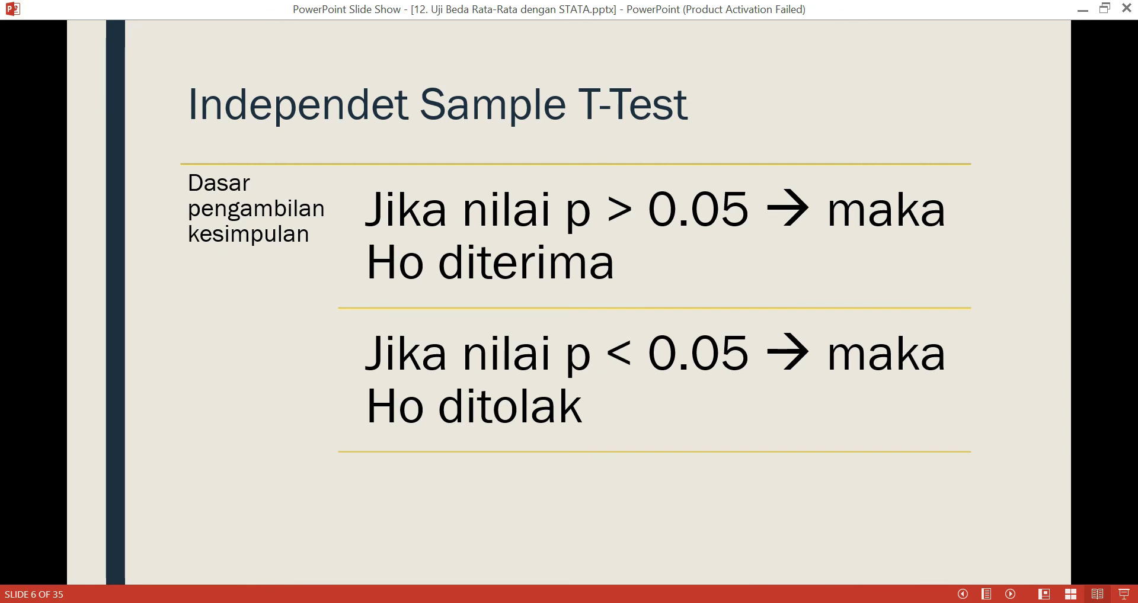
# Review the Independent Sample T-Test hypothesis slide in PowerPoint, then switch back to the t-test output in Stata
pyautogui.press('Left')
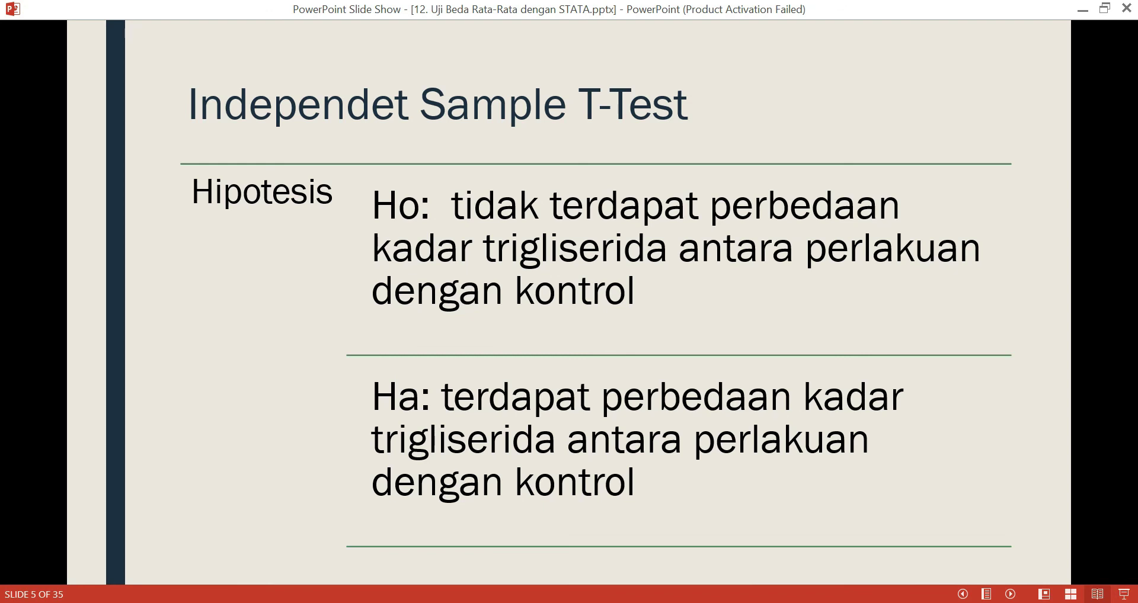
pyautogui.click(516, 600)
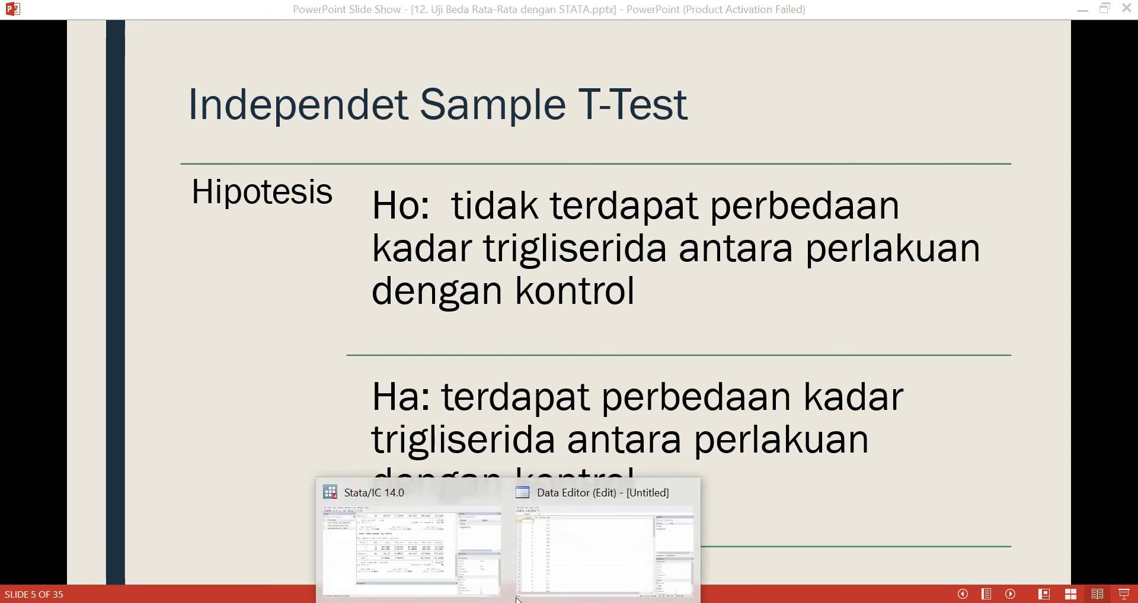
pyautogui.click(457, 553)
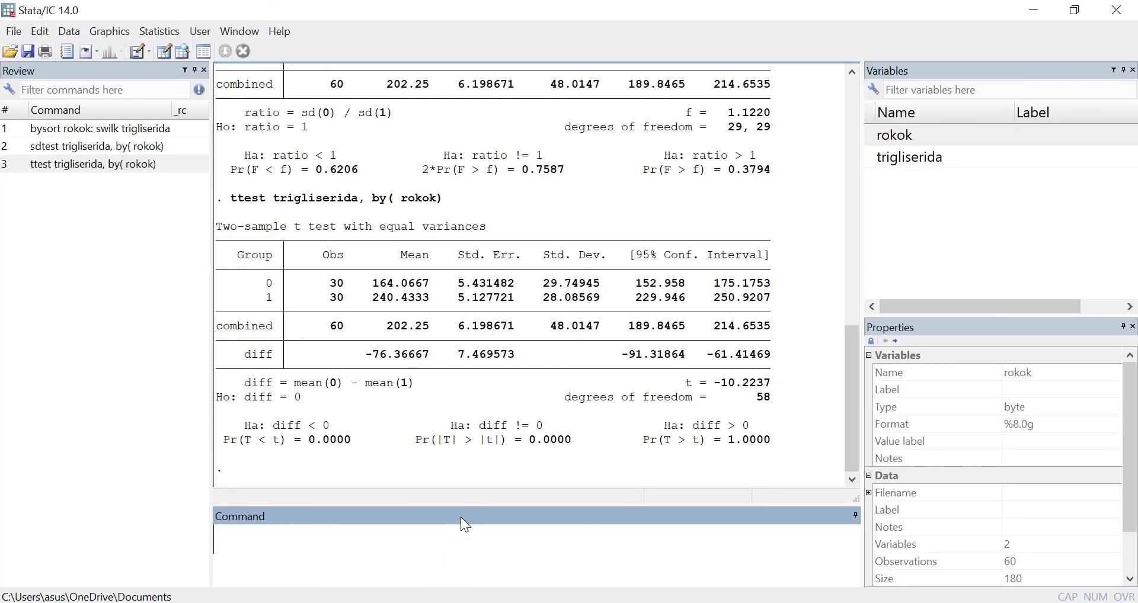